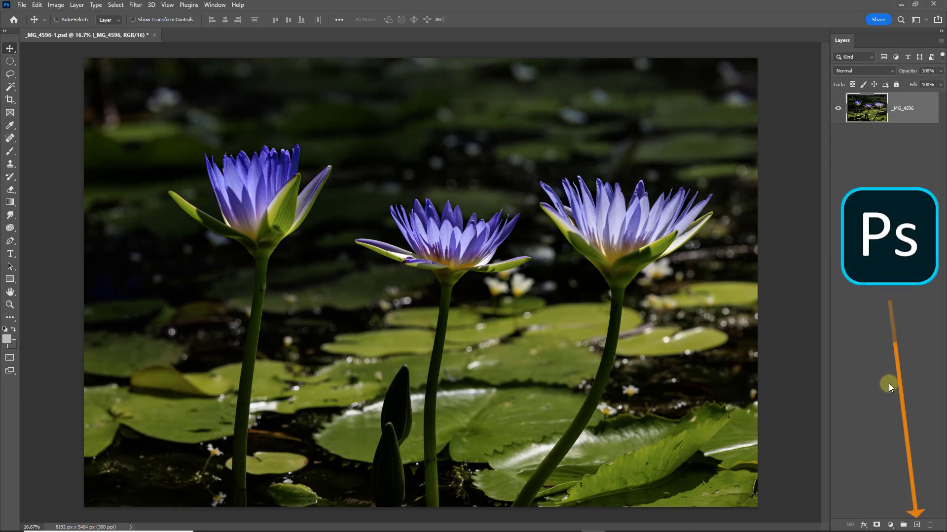
Add an empty Layer 1 above the _MG_4596 water-lily image layer.
click(917, 526)
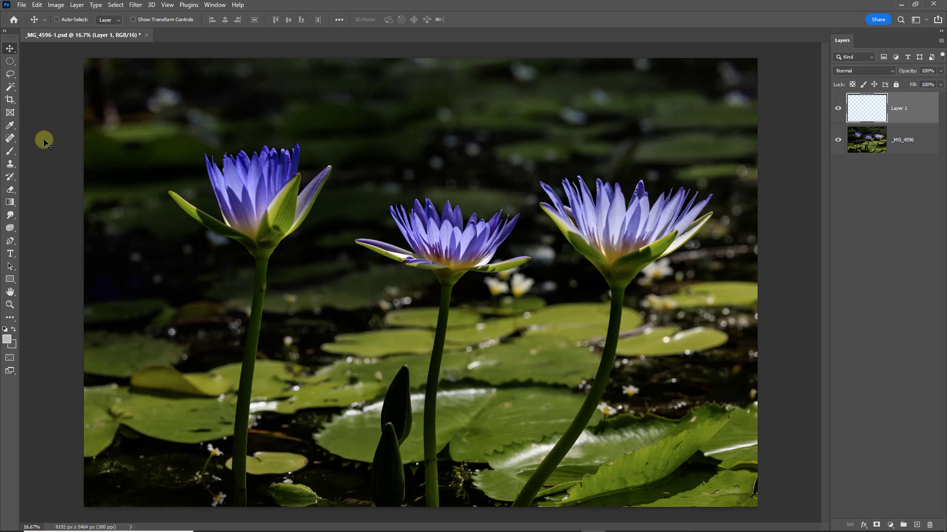
Choose the Spot Healing Brush from the healing tools flyout, with Content-Aware and Sample All Layers.
click(16, 142)
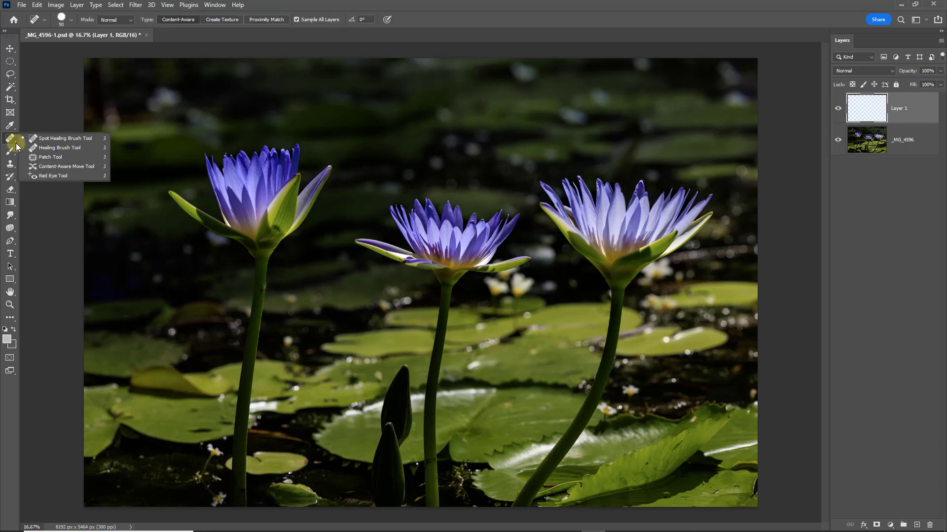
click(54, 141)
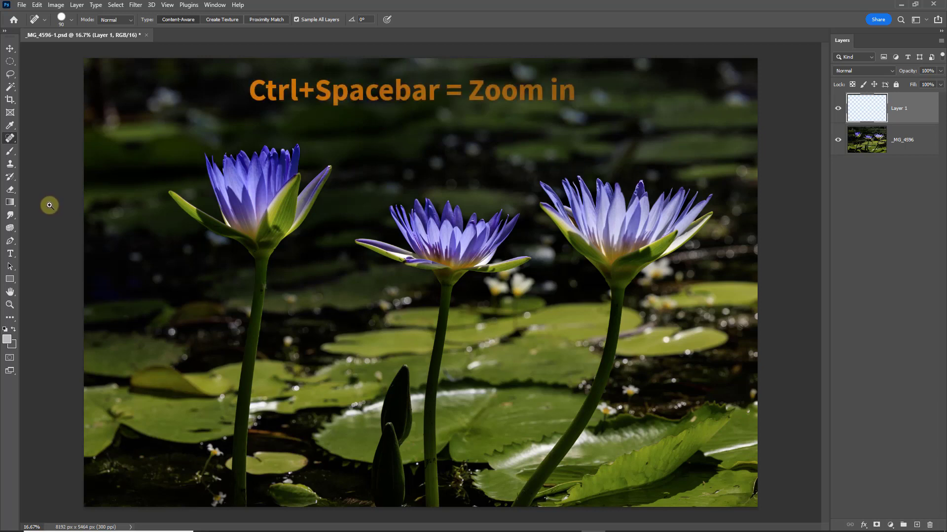
Zoom in on the dark background near the lily stem and enlarge the healing brush.
key(ctrl+space)
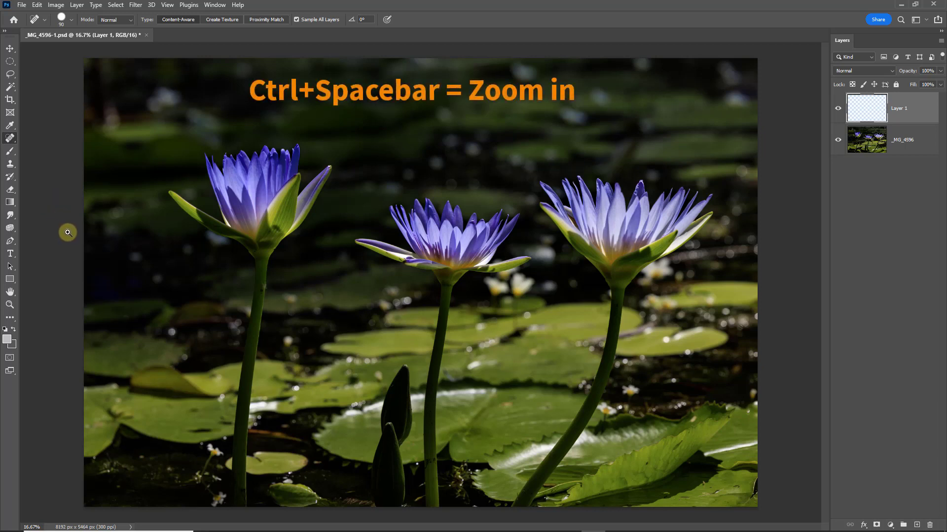
mouse_move(124, 263)
mouse_down()
mouse_move(173, 266)
mouse_move(135, 274)
mouse_up()
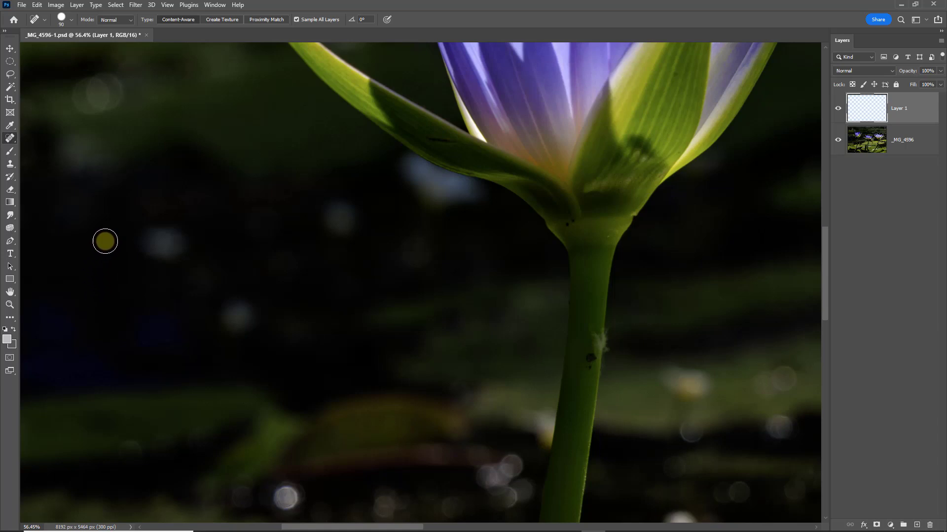
key(bracketright)
key(bracketright)
key(bracketright)
key(bracketright)
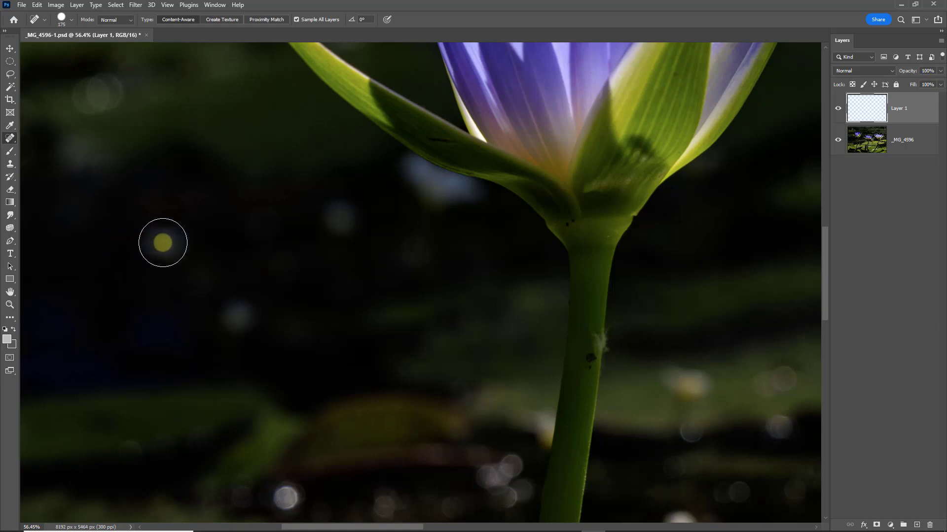
key(bracketright)
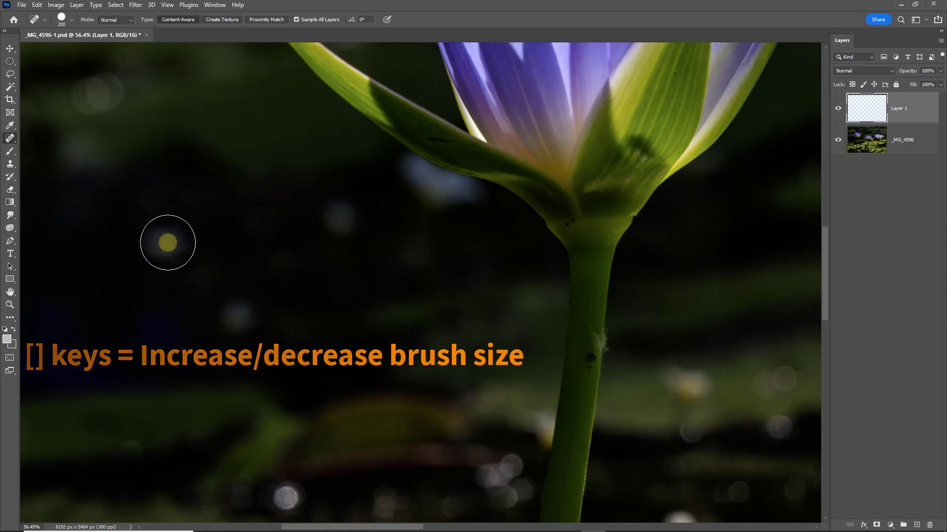
Heal three faint bokeh glows in the background, then view the whole photo again.
click(164, 242)
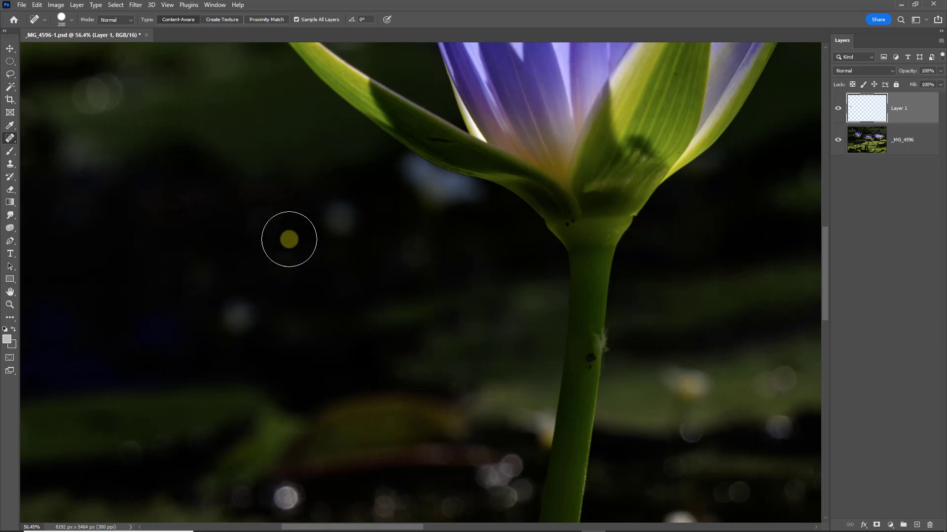
click(339, 218)
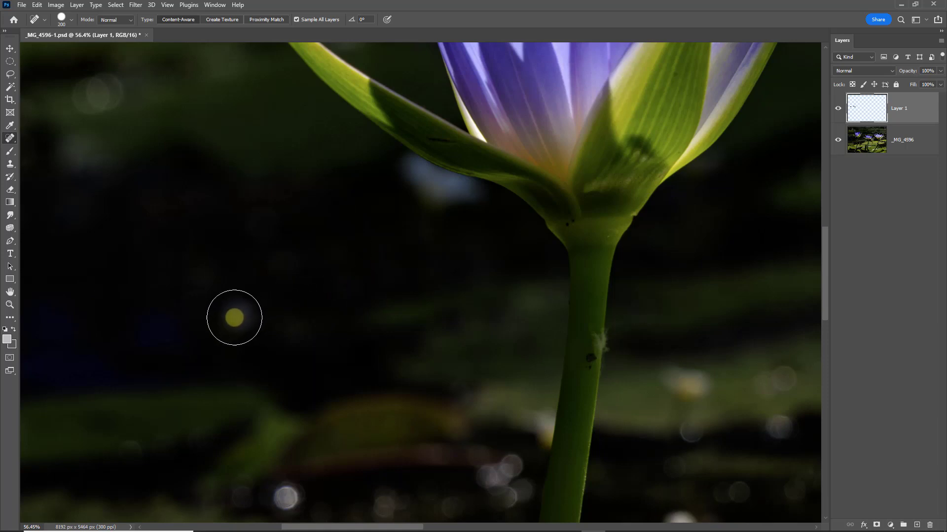
click(234, 318)
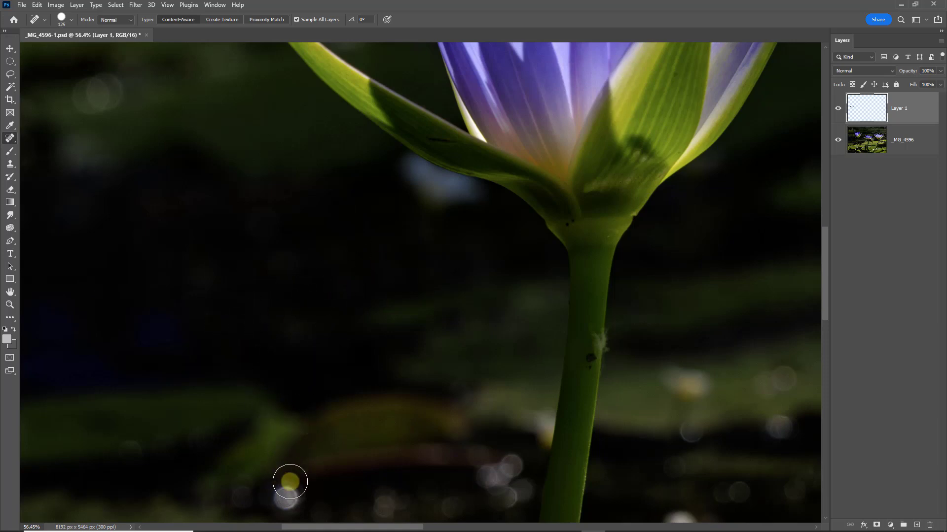
key(bracketleft)
key(bracketleft)
key(bracketleft)
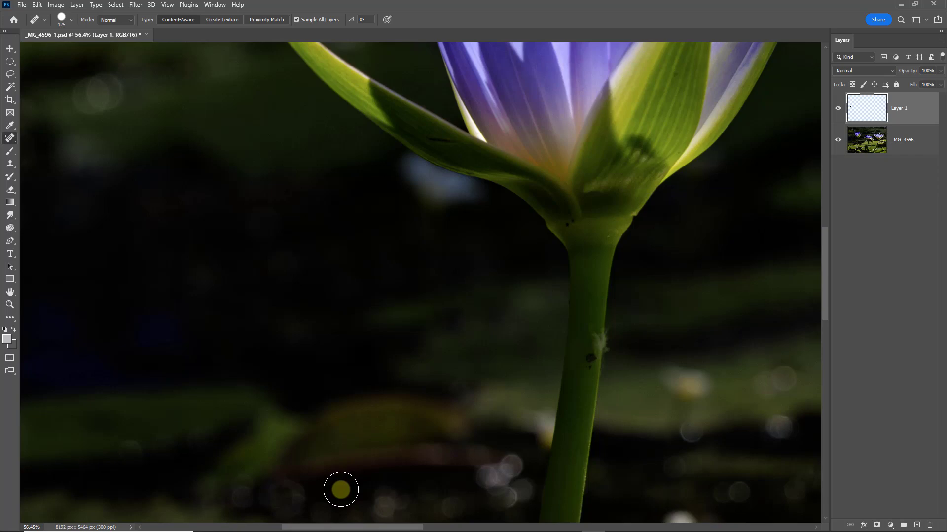
key(ctrl+0)
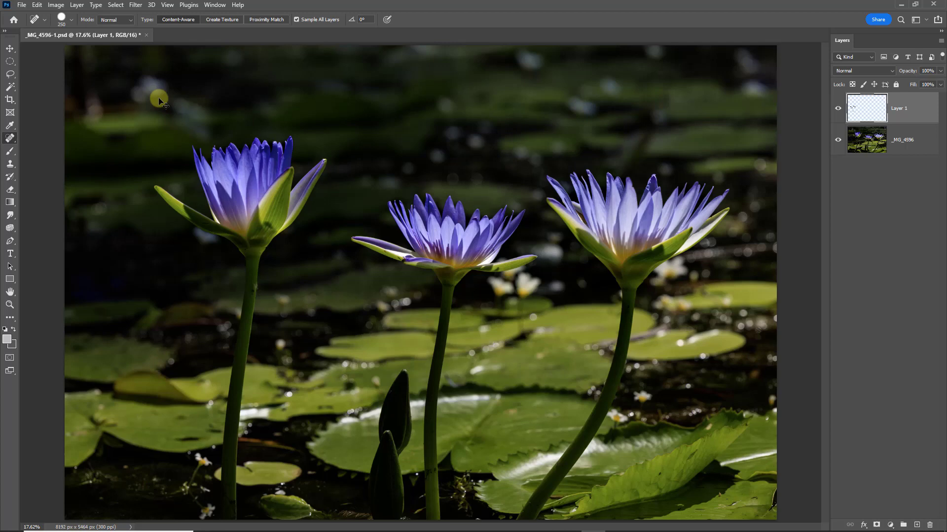
Zoom toward the top-left lily and heal the bright and bluish bokeh spots above it.
drag(158, 95, 212, 114)
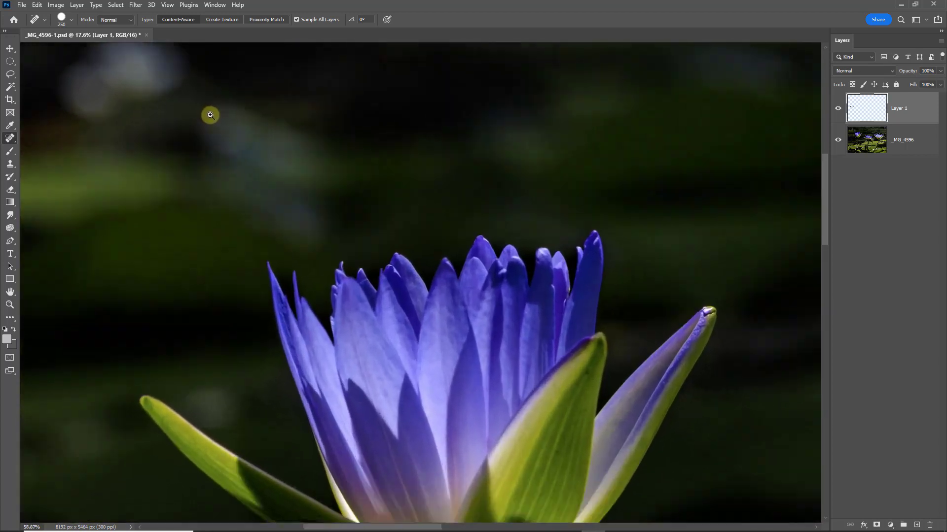
drag(166, 136, 226, 190)
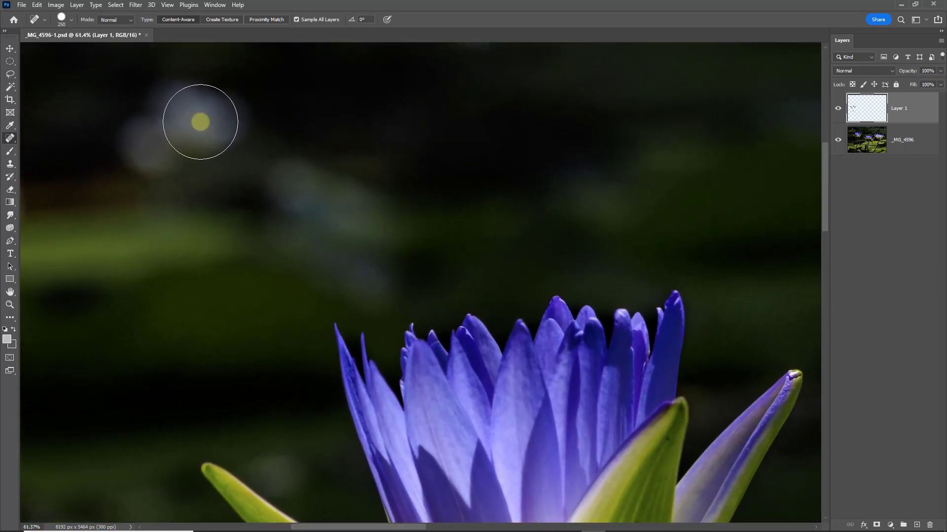
mouse_move(207, 121)
mouse_down()
mouse_move(179, 122)
mouse_move(152, 154)
mouse_up()
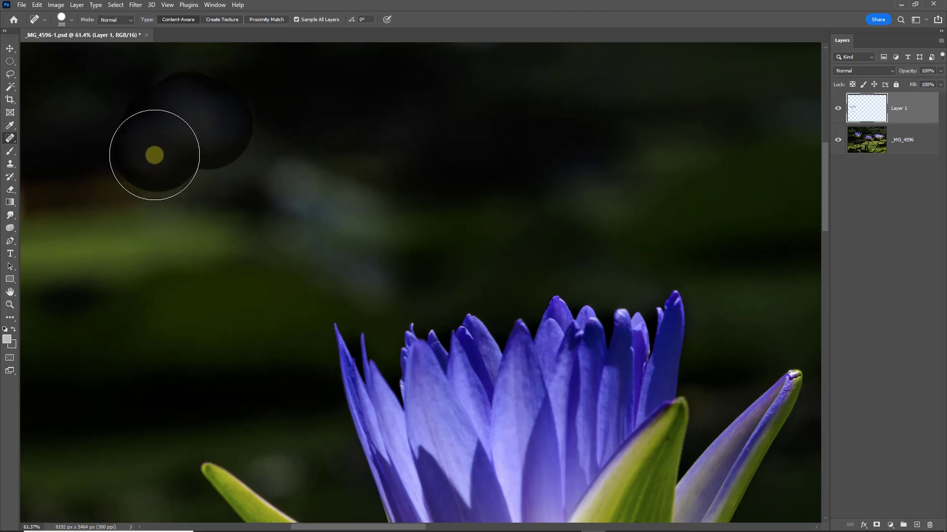
drag(289, 182, 348, 218)
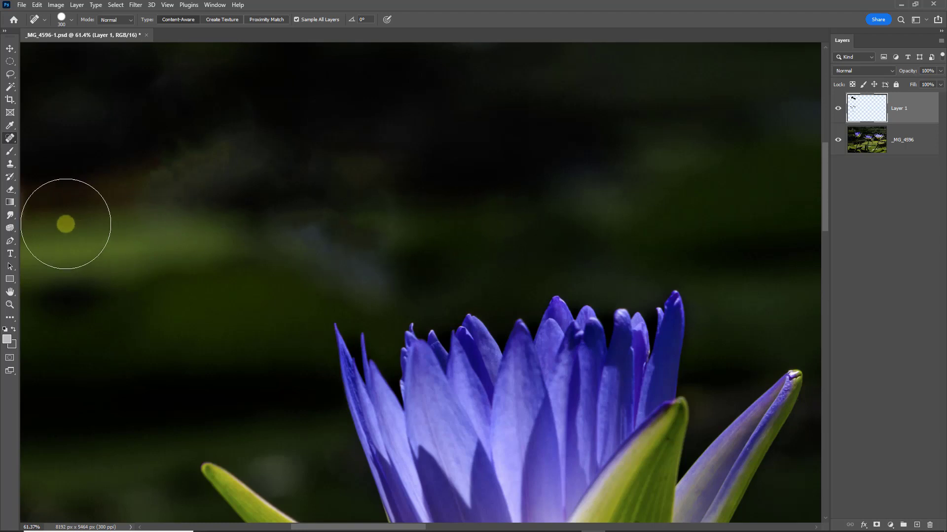
Erase the upper-left healing repairs from Layer 1 with the standard Eraser.
click(14, 196)
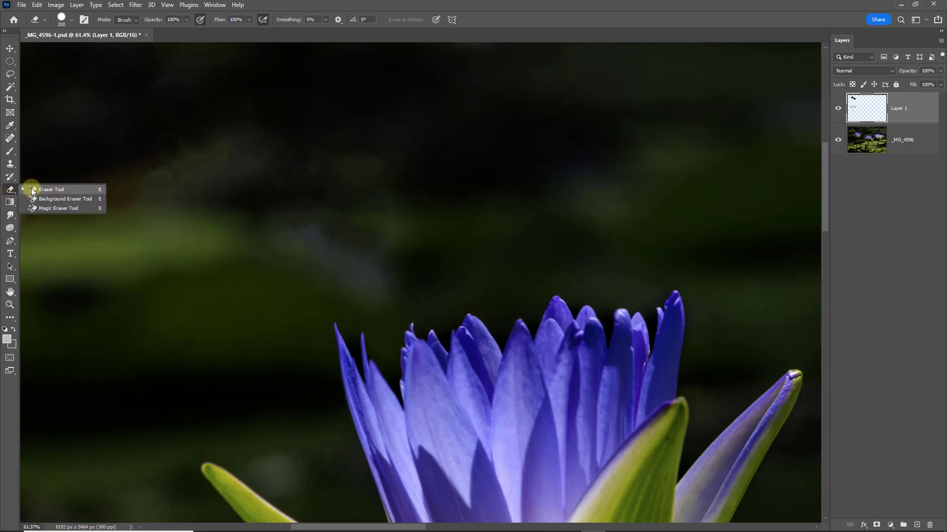
click(49, 186)
mouse_move(237, 126)
mouse_down()
mouse_move(325, 169)
mouse_move(207, 271)
mouse_move(430, 223)
mouse_move(91, 123)
mouse_move(238, 99)
mouse_up()
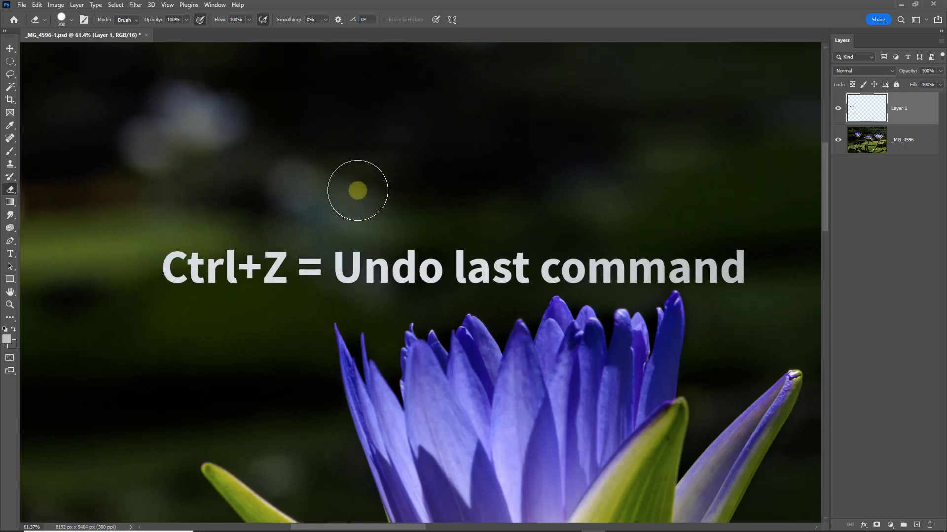
Paint two more spot-healing strokes over the upper-left bokeh, then undo them.
click(10, 138)
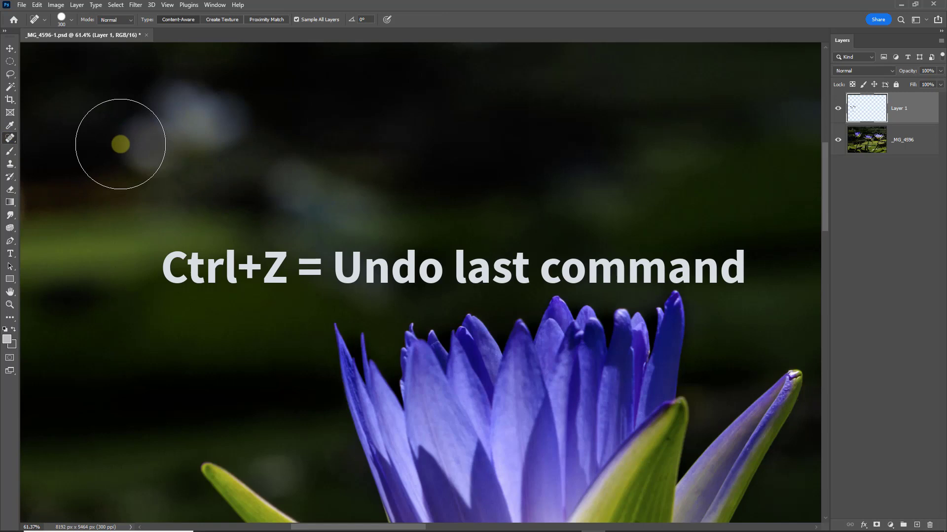
mouse_move(120, 143)
mouse_down()
mouse_move(156, 128)
mouse_move(215, 126)
mouse_move(152, 138)
mouse_up()
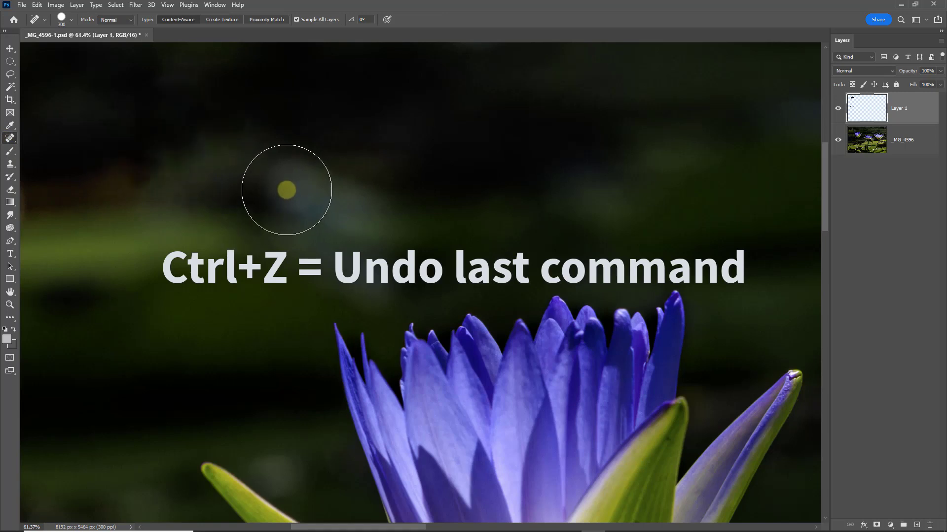
drag(286, 191, 371, 210)
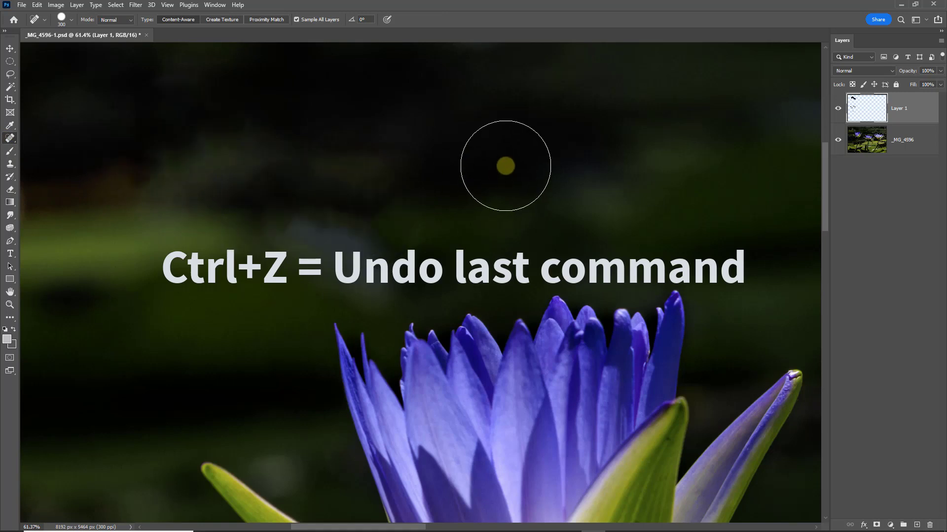
key(ctrl+z)
key(ctrl+z)
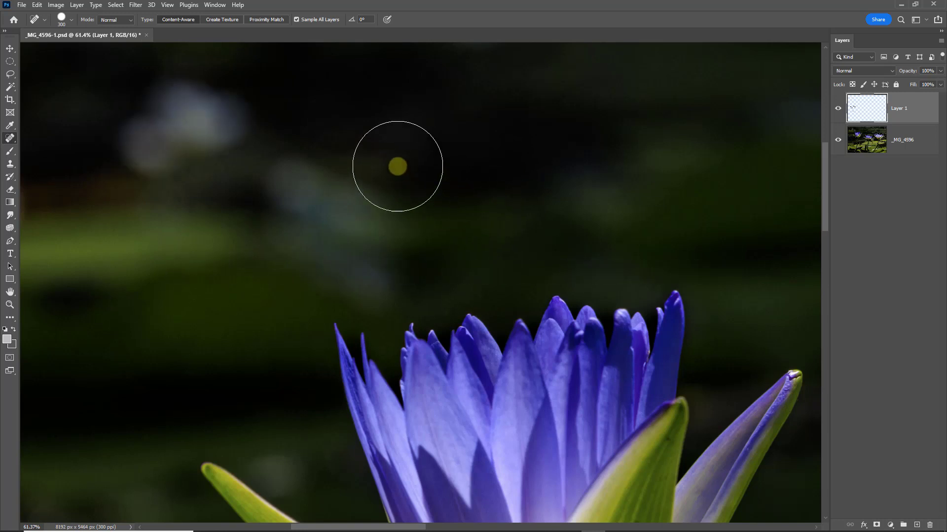
Switch to the Healing Brush Tool with Sample set to Current & Below.
right_click(15, 143)
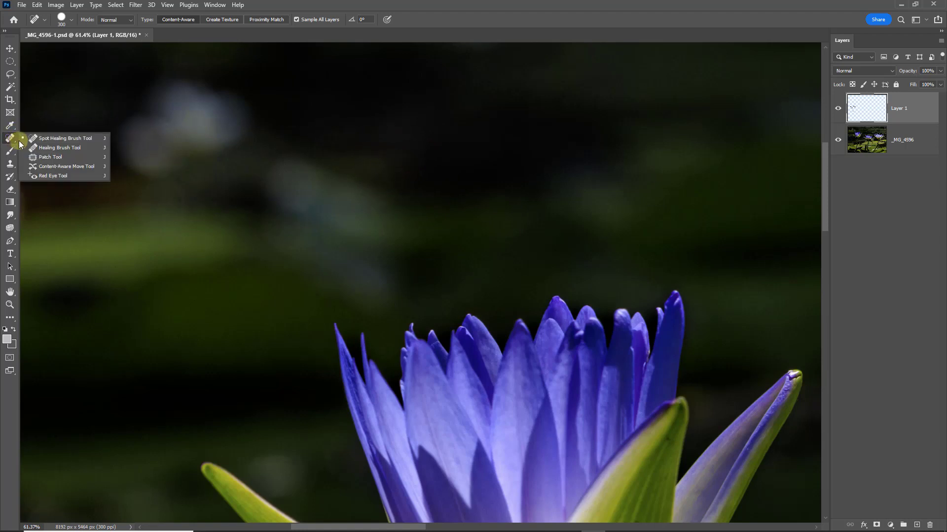
click(44, 148)
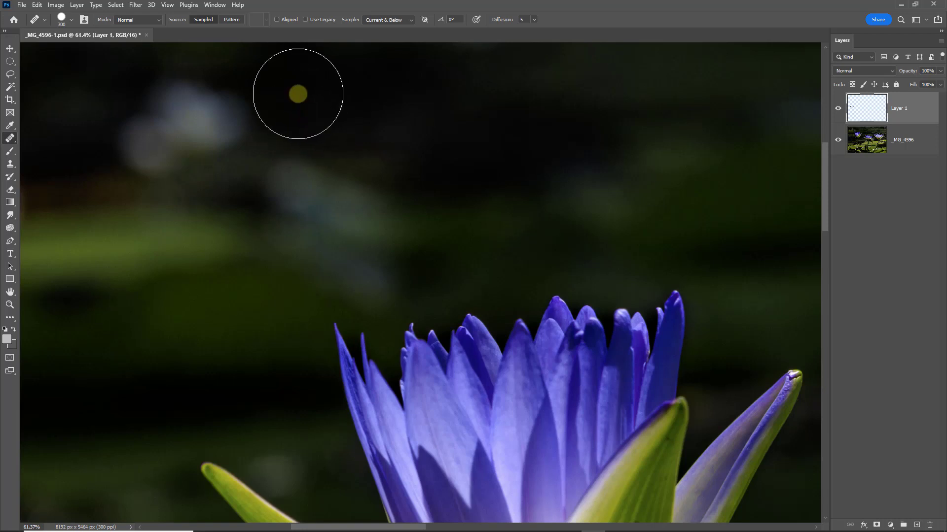
click(411, 19)
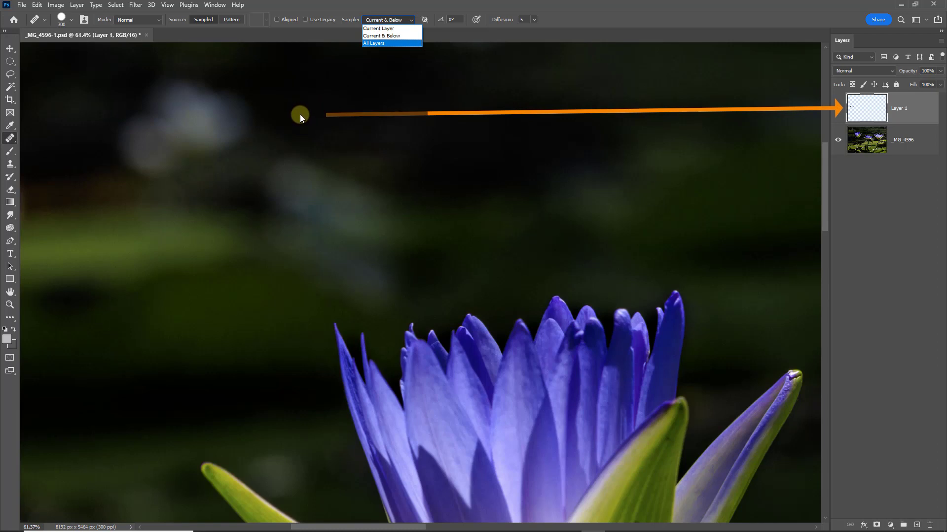
click(547, 33)
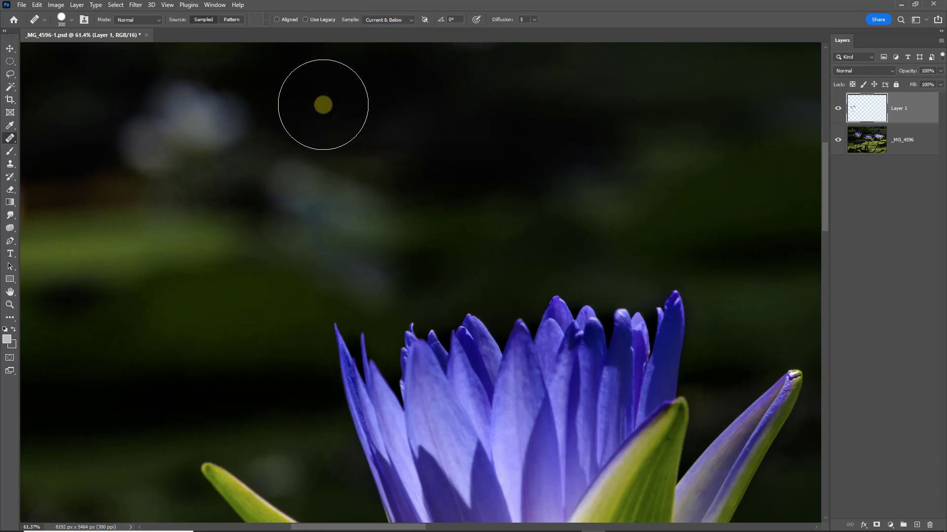
At brush size 250, sample the dark background and heal over the upper-left bokeh blob.
key(bracketleft)
key(bracketleft)
key(bracketleft)
key(bracketleft)
key(bracketright)
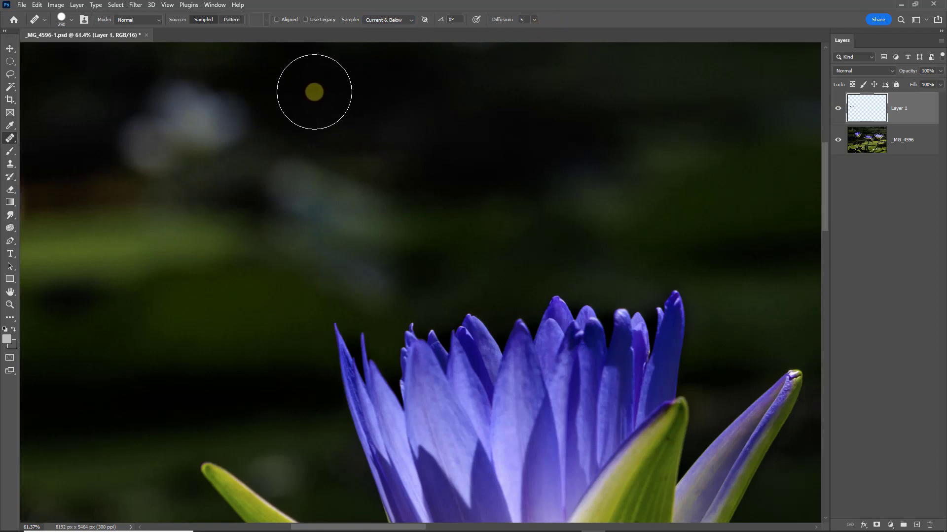
alt+click(304, 90)
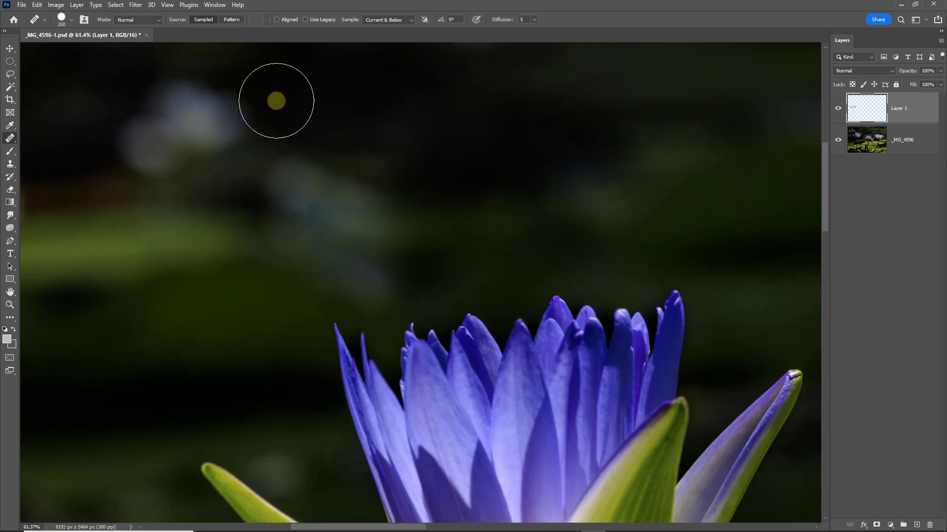
click(232, 117)
click(175, 140)
mouse_move(229, 116)
mouse_down()
mouse_move(190, 129)
mouse_move(276, 110)
mouse_up()
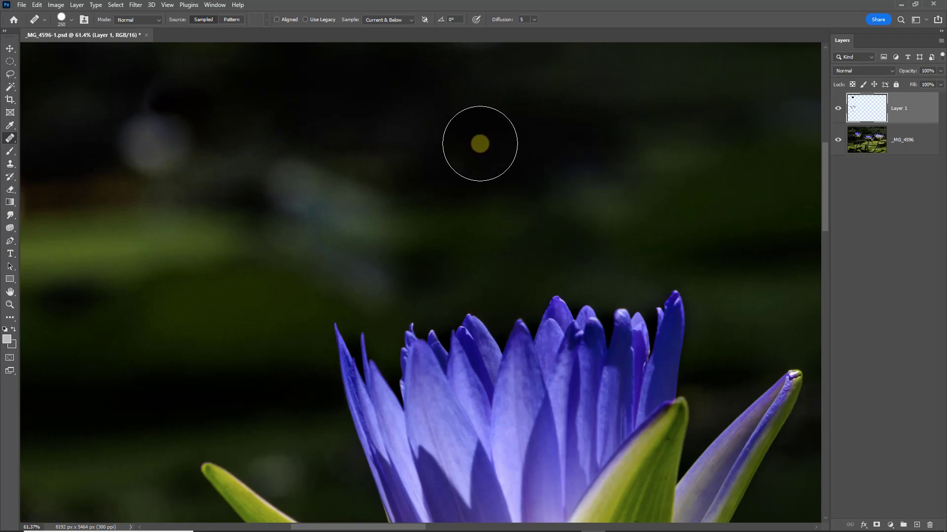
click(209, 154)
alt+click(79, 149)
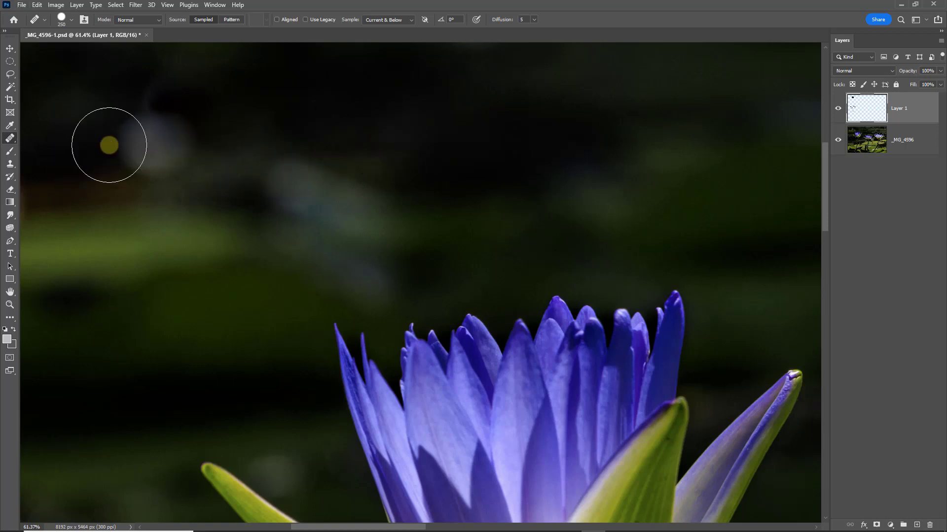
mouse_move(110, 144)
mouse_down()
mouse_move(172, 147)
mouse_move(143, 146)
mouse_move(147, 126)
mouse_move(190, 181)
mouse_up()
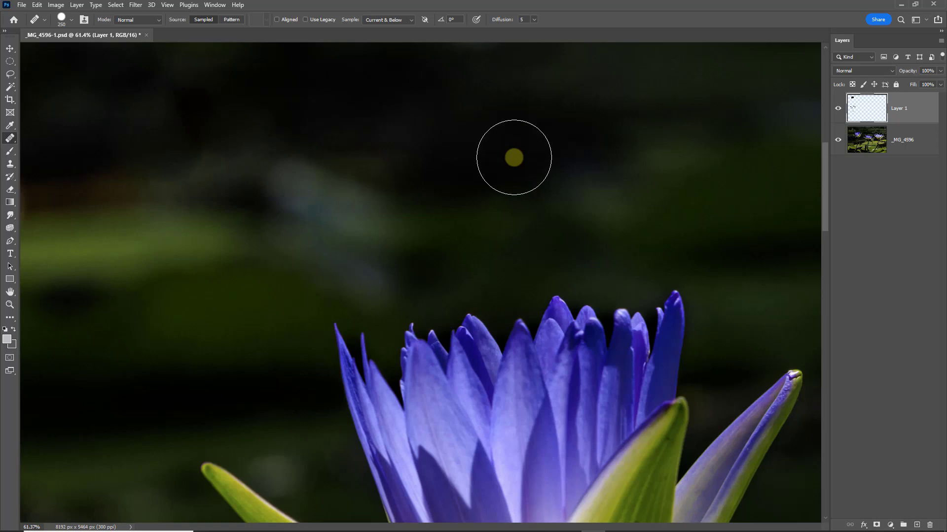
key(ctrl+0)
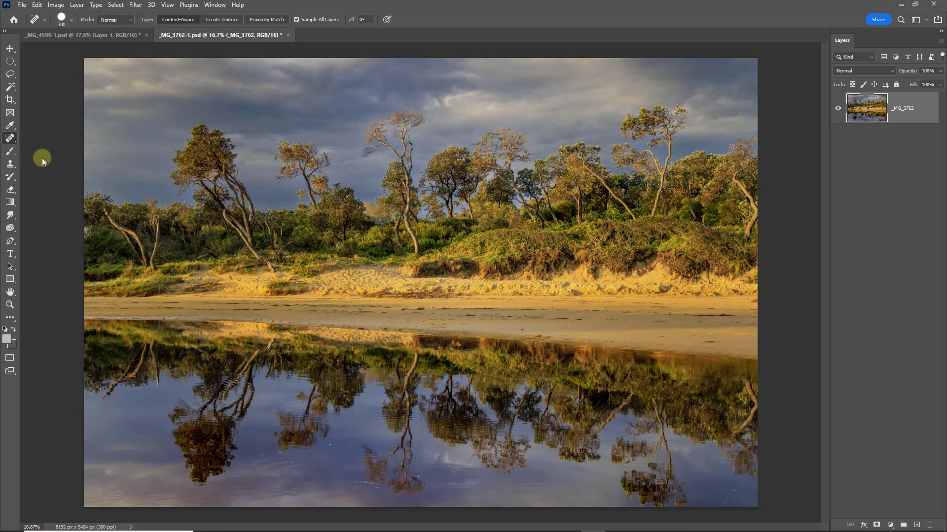
Add an empty layer to the lake photo and heal the white specks on the left of the water.
key(ctrl+shift+alt+n)
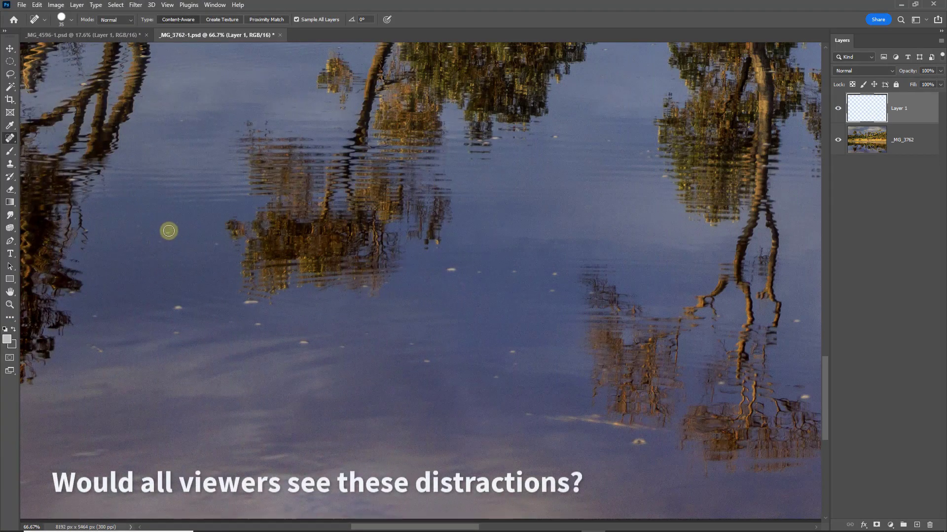
click(168, 231)
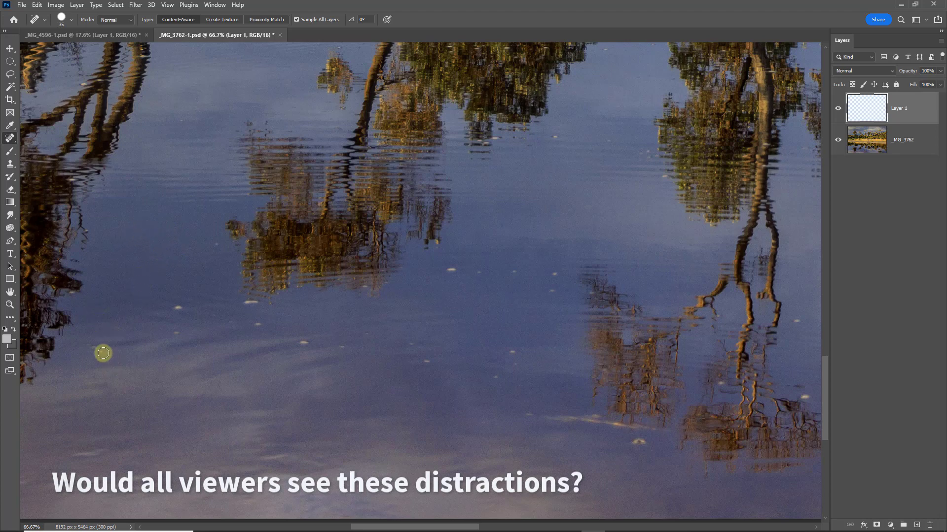
click(96, 348)
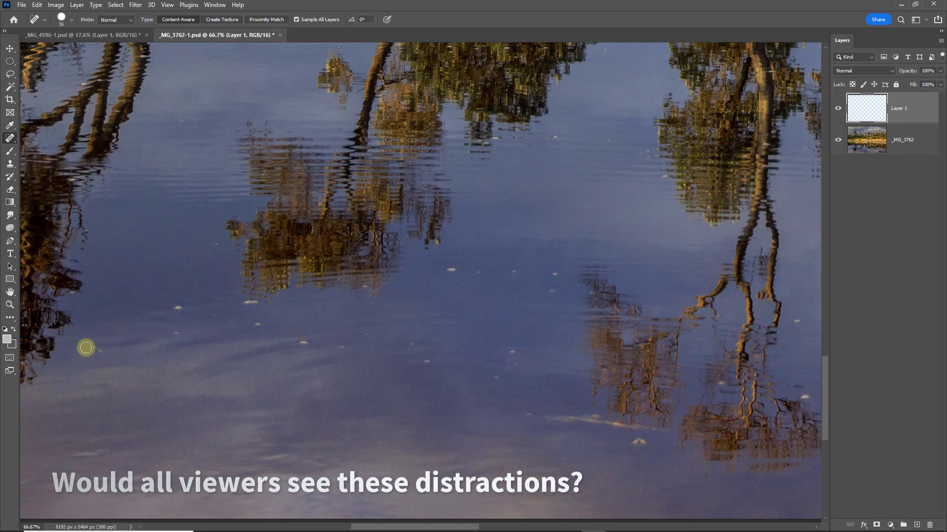
click(177, 307)
click(176, 332)
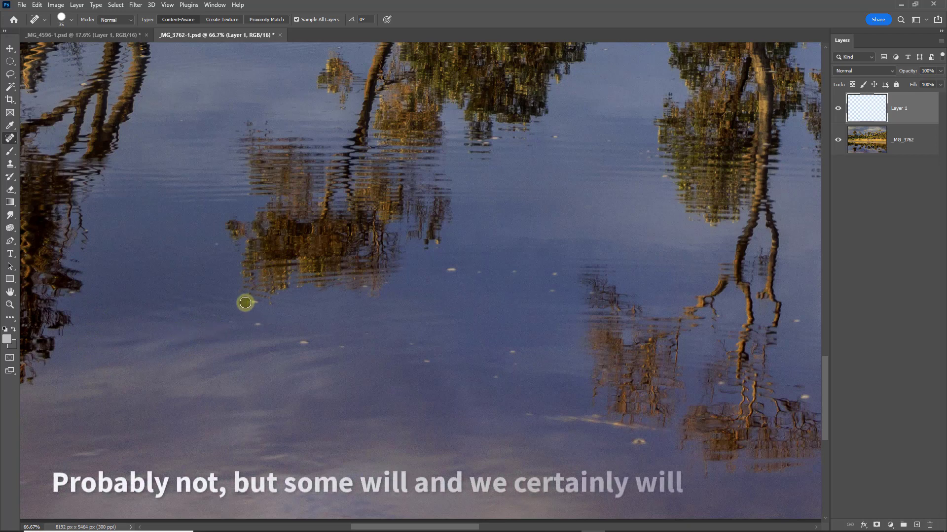
click(255, 301)
click(256, 323)
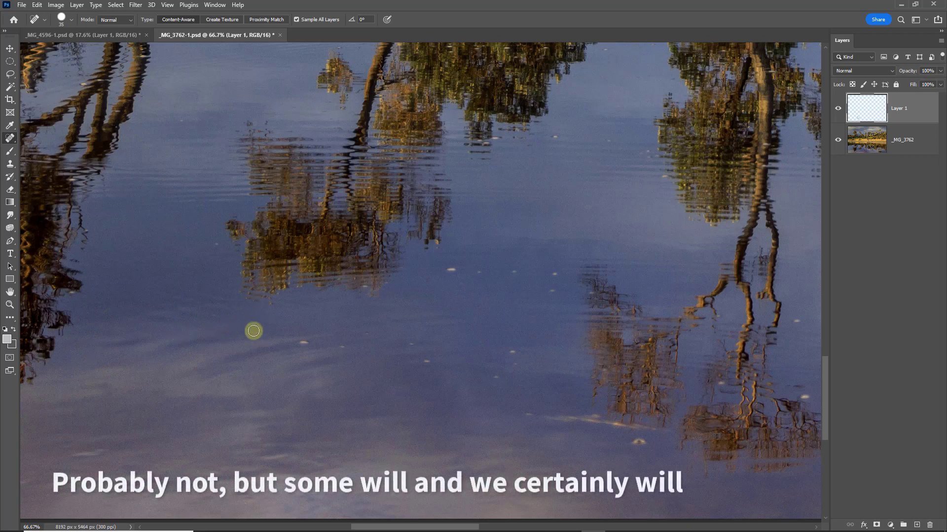
click(304, 344)
click(344, 345)
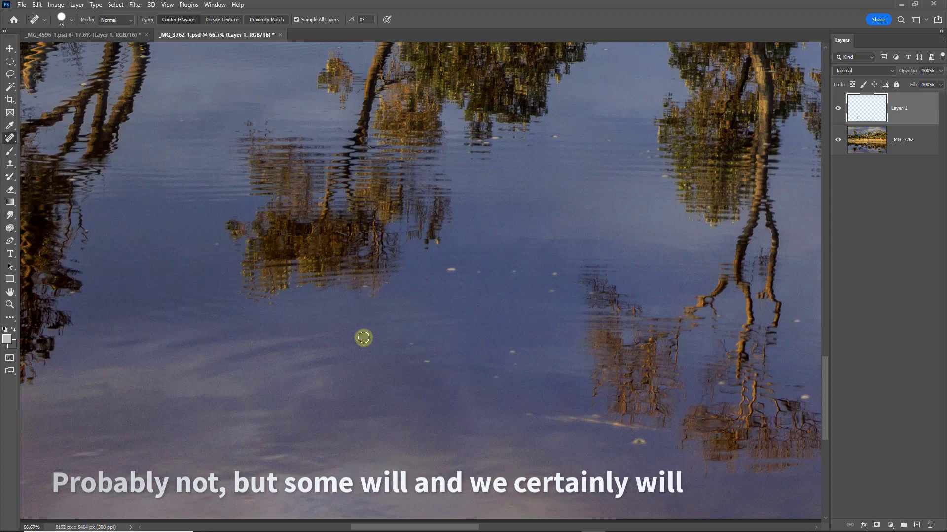
Heal the remaining white specks across the right side of the water, near the streak.
click(411, 345)
click(427, 361)
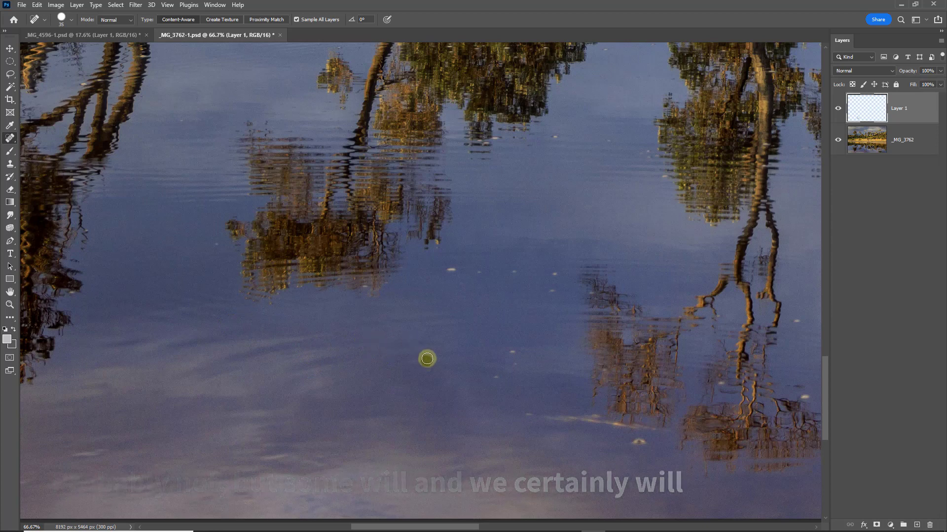
click(451, 271)
click(478, 271)
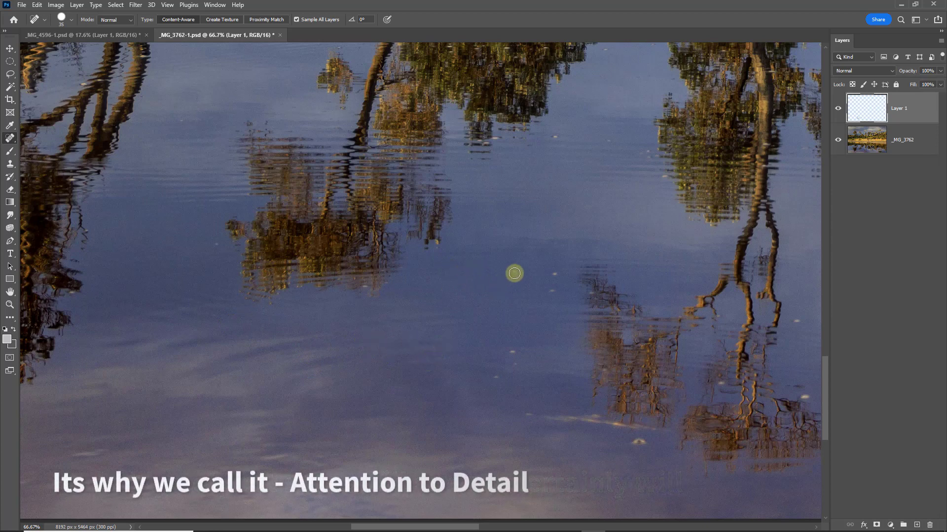
click(514, 272)
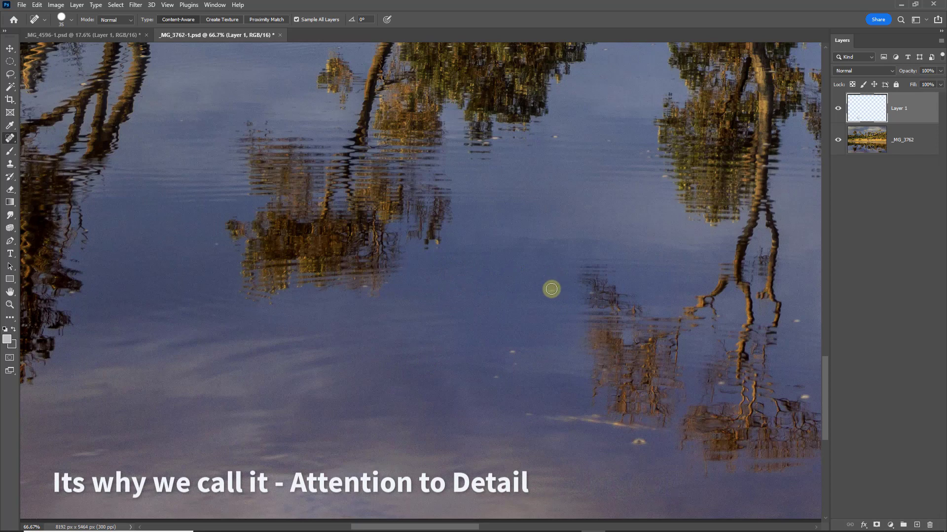
click(512, 351)
click(497, 376)
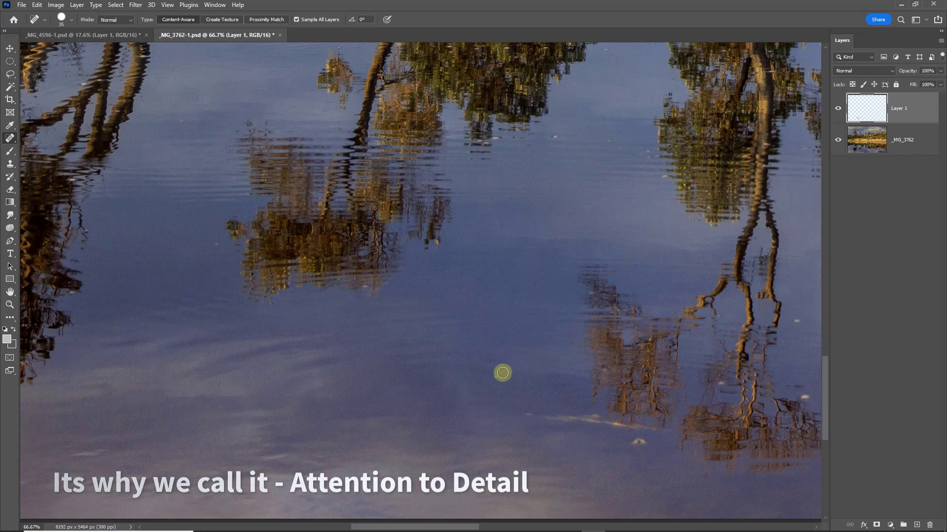
click(639, 442)
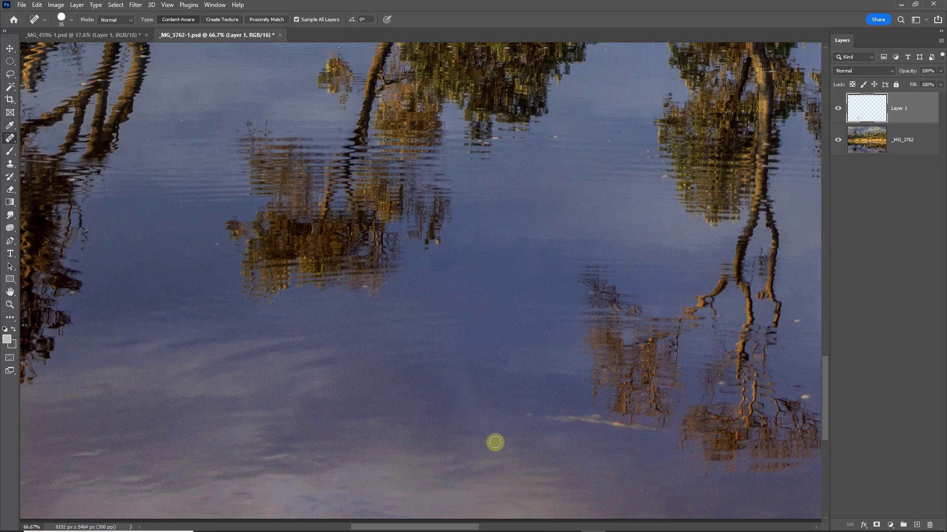
click(526, 414)
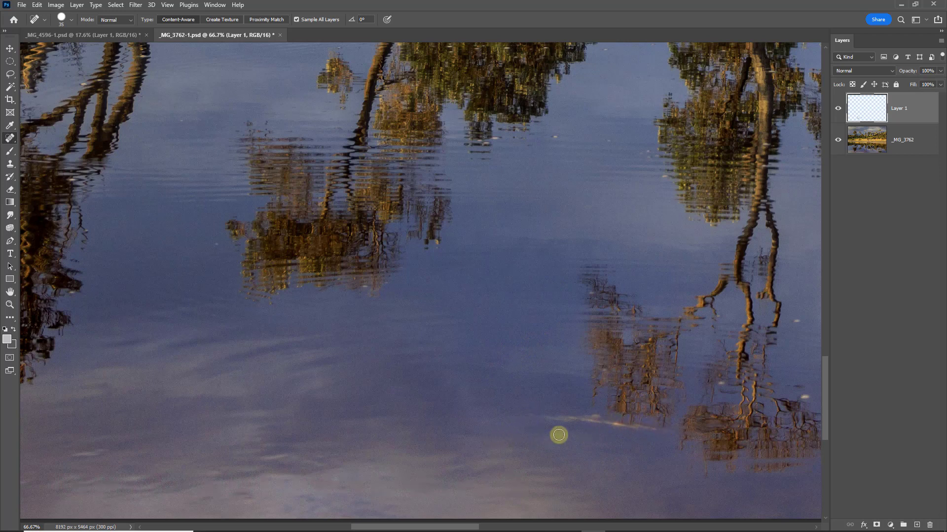
Heal away the bright horizontal glint streak below the right-hand tree reflection.
mouse_move(541, 417)
mouse_down()
mouse_move(549, 488)
mouse_move(562, 432)
mouse_move(554, 418)
mouse_move(661, 430)
mouse_up()
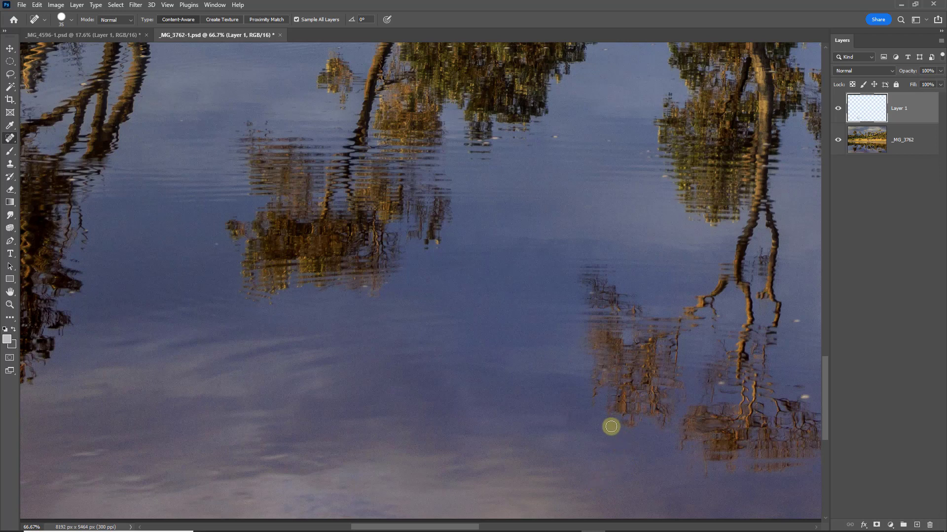